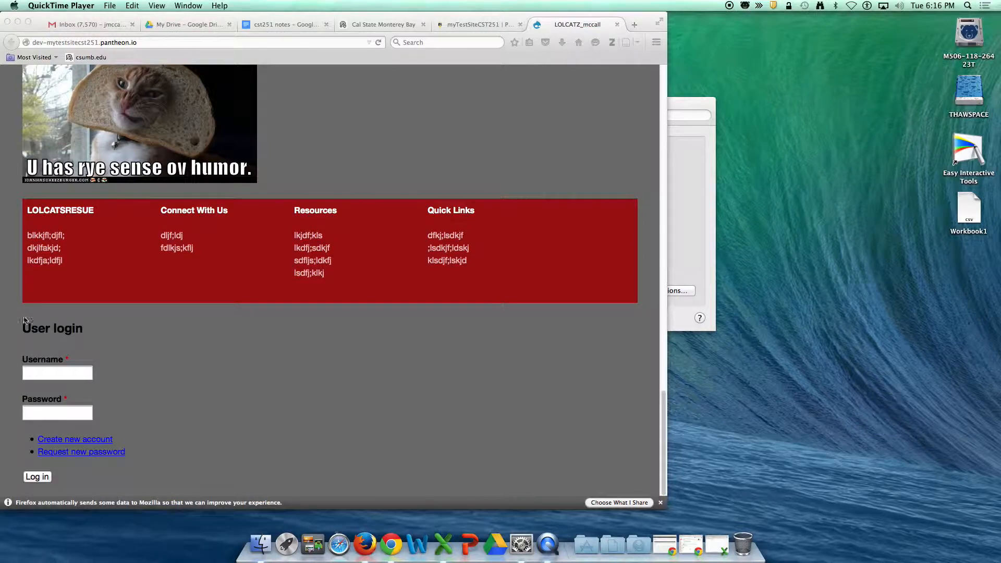
Step: Log in to the site as admin with the account password and dismiss the Reader View notice
{"action": "type", "text": "admin"}
{"action": "key", "text": "Tab"}
{"action": "type", "text": "••••••••••"}
{"action": "key", "text": "Return"}
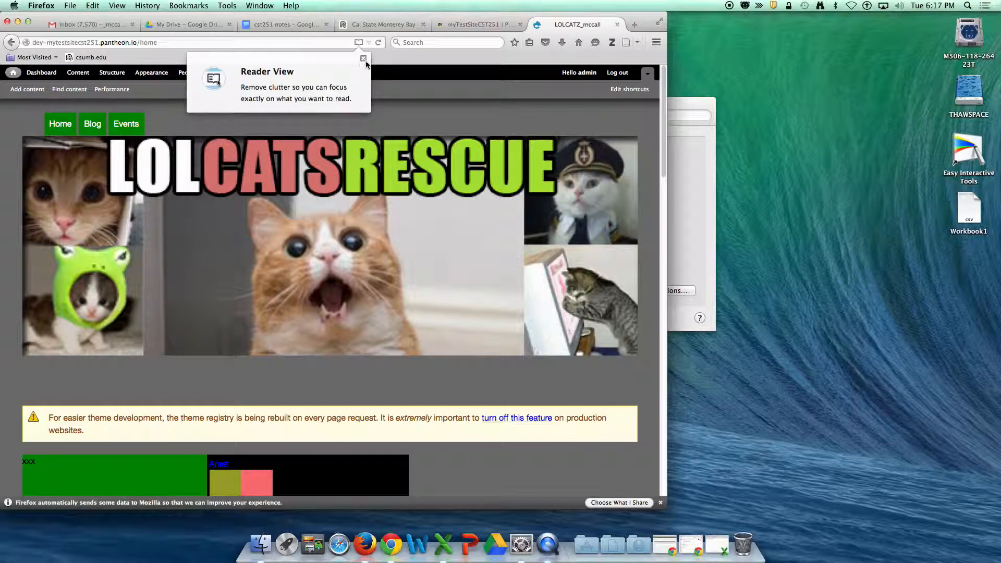
{"action": "left_click", "coordinate": [364, 59]}
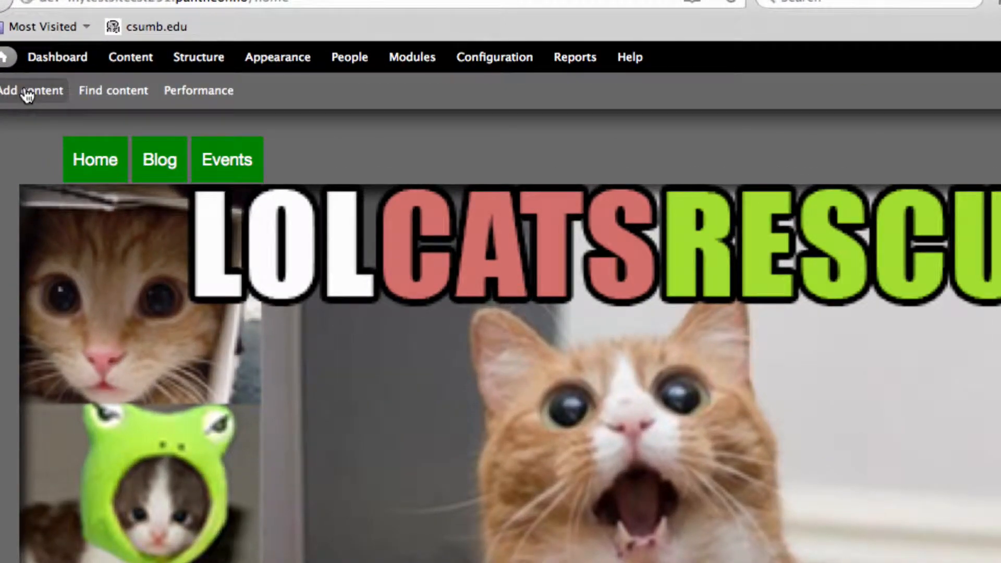
Step: Start adding a new Basic page and give it the title About Us
{"action": "left_click", "coordinate": [27, 94]}
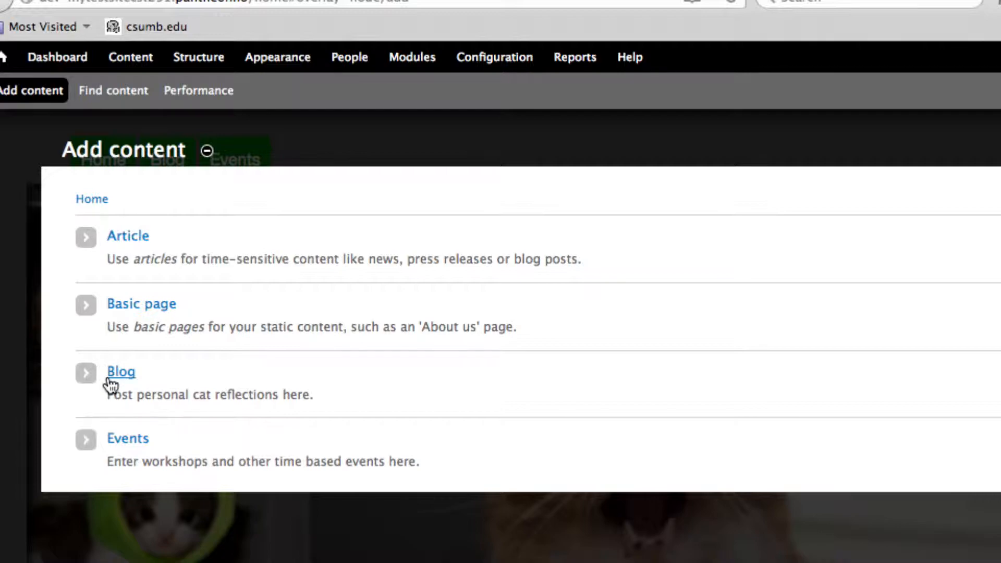
{"action": "left_click", "coordinate": [134, 310]}
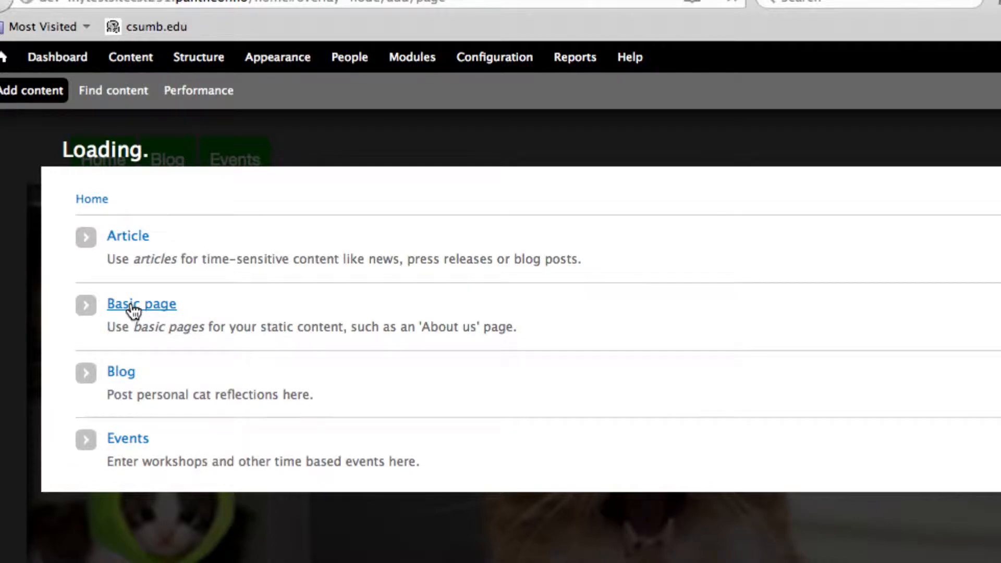
{"action": "left_click", "coordinate": [112, 255]}
{"action": "type", "text": "Abouy"}
{"action": "key", "text": "BackSpace"}
{"action": "type", "text": "t US"}
{"action": "key", "text": "BackSpace"}
{"action": "type", "text": "s"}
Step: Switch the page body's text format to Full HTML
{"action": "scroll", "coordinate": [147, 320], "scroll_direction": "down", "scroll_amount": 5}
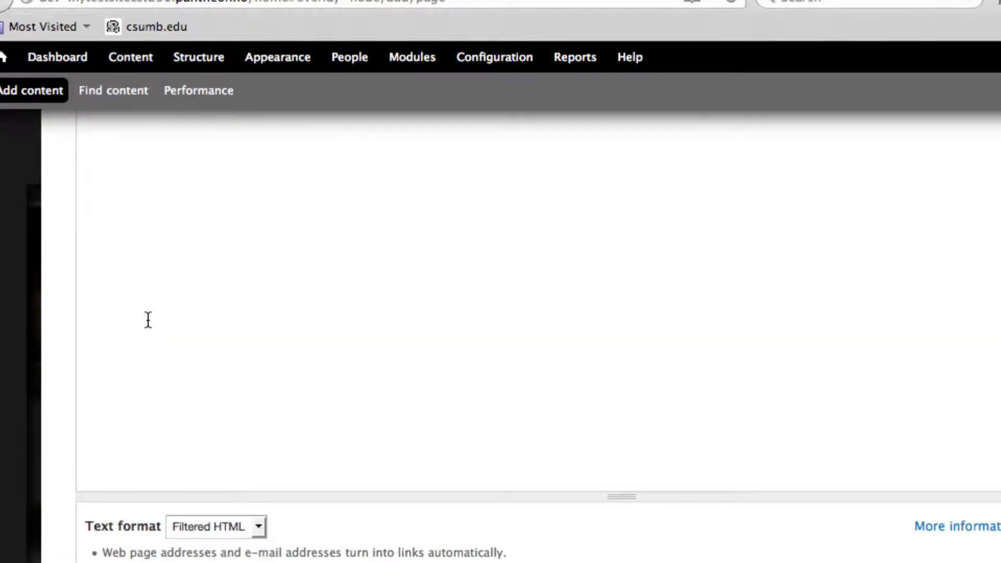
{"action": "scroll", "coordinate": [149, 323], "scroll_direction": "up", "scroll_amount": 2}
{"action": "scroll", "coordinate": [149, 323], "scroll_direction": "up", "scroll_amount": 3}
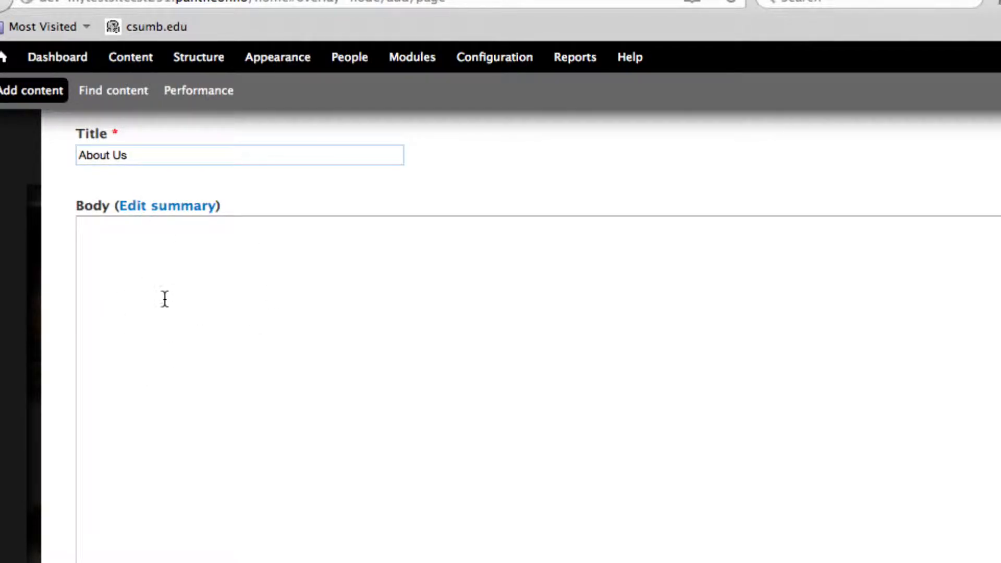
{"action": "left_click", "coordinate": [134, 295]}
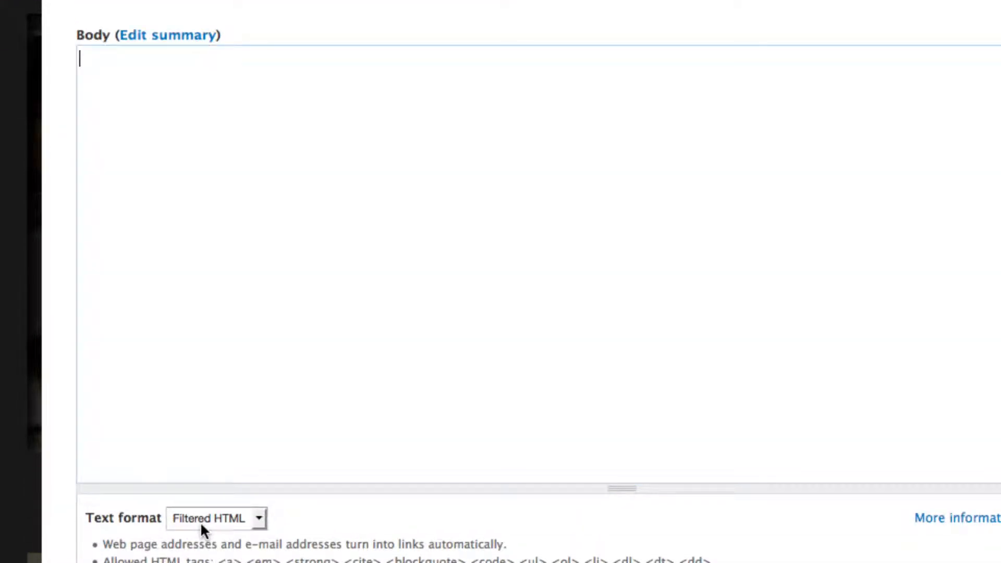
{"action": "left_click", "coordinate": [198, 531]}
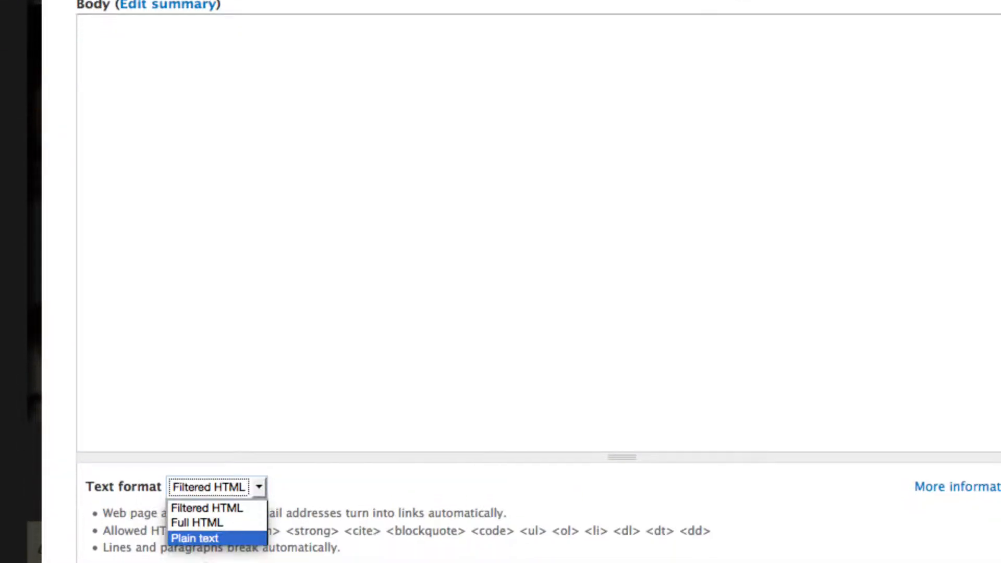
{"action": "left_click", "coordinate": [198, 521]}
{"action": "left_click", "coordinate": [203, 141]}
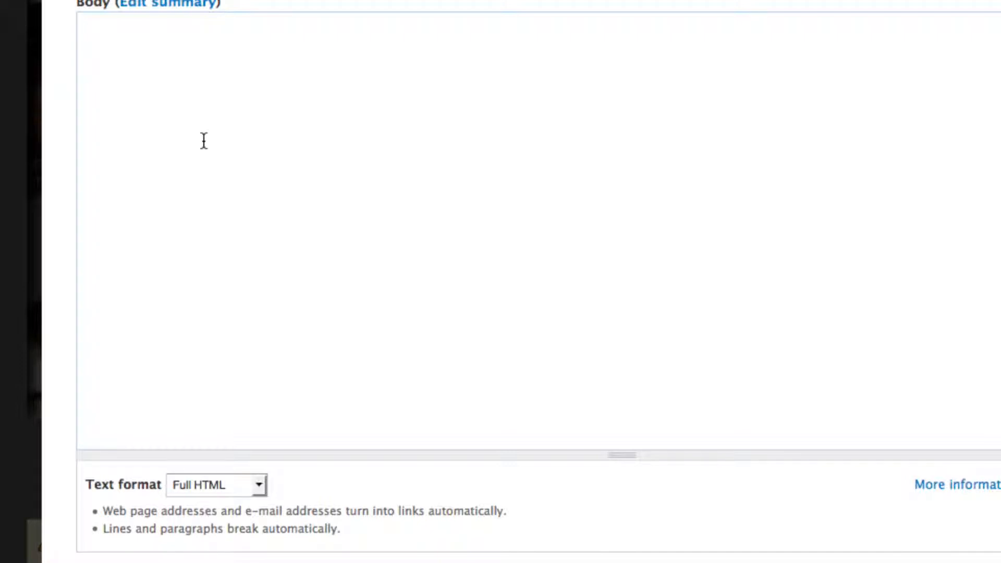
Step: Write the body as an h1 heading reading "this is the about us page"
{"action": "type", "text": "<h1></h1>"}
{"action": "key", "text": "Left"}
{"action": "key", "text": "Left"}
{"action": "key", "text": "Left"}
{"action": "key", "text": "Left"}
{"action": "key", "text": "Left"}
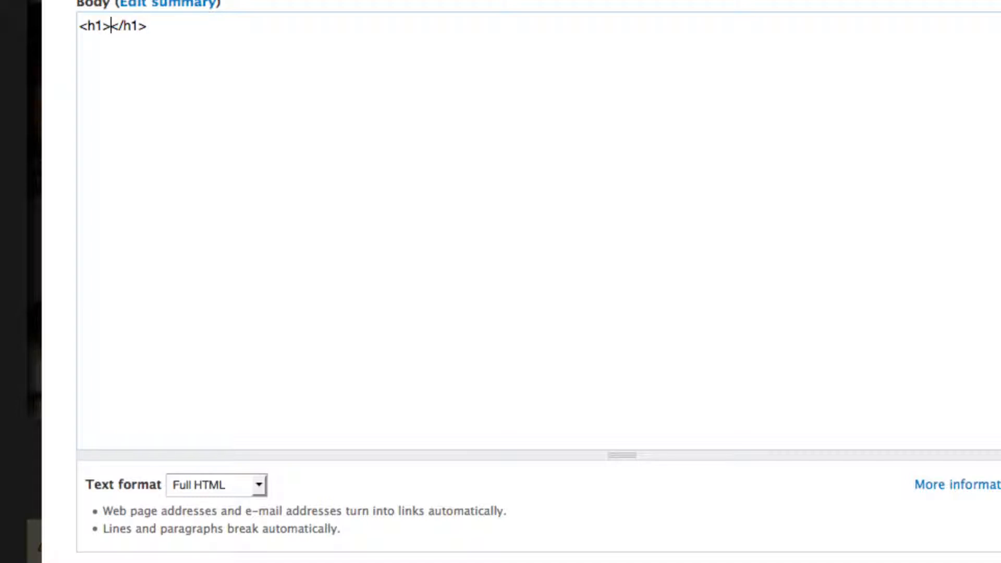
{"action": "type", "text": "this is the about u"}
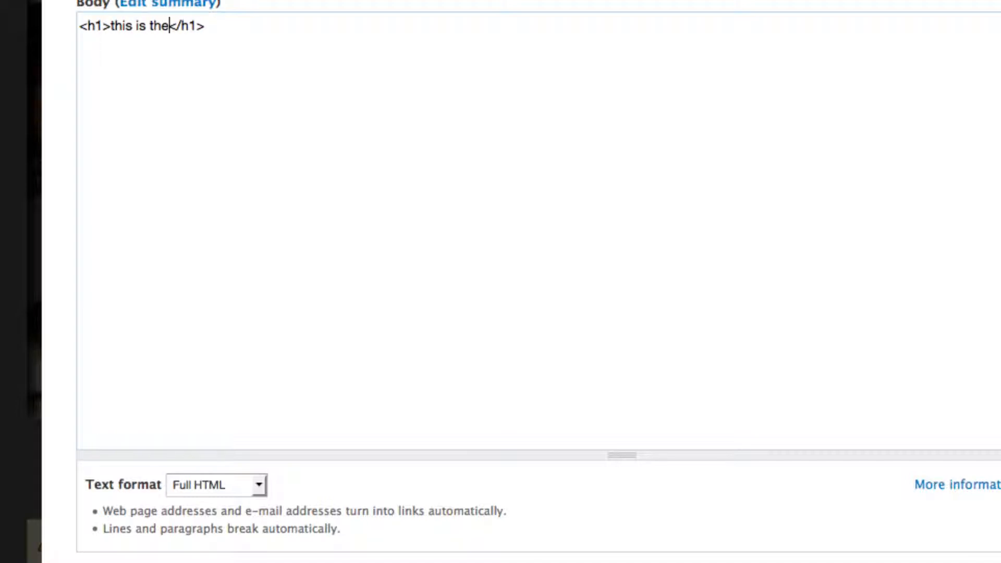
{"action": "type", "text": "s page"}
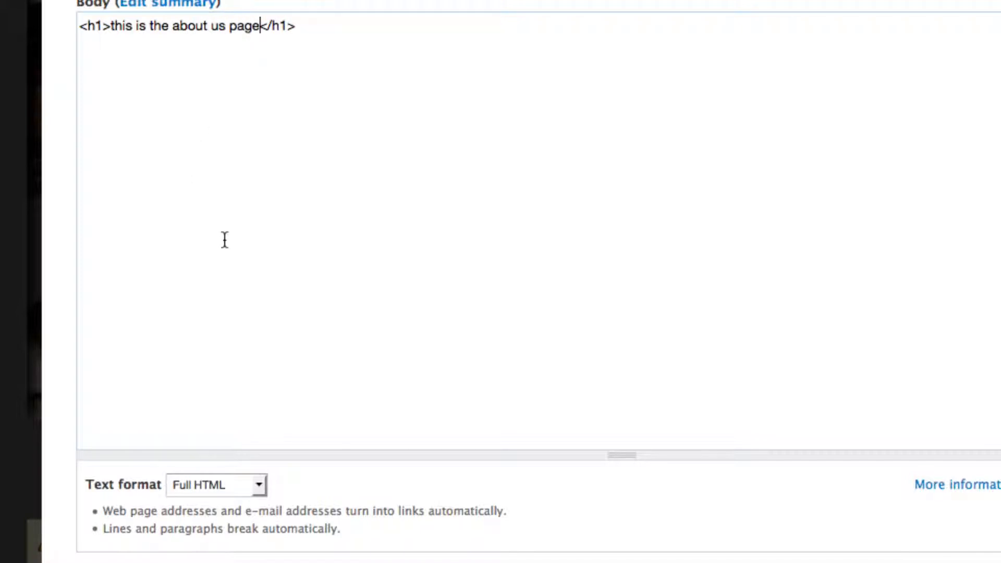
Step: Enable a menu link for the page and shorten the menu link title to About
{"action": "scroll", "coordinate": [224, 240], "scroll_direction": "up", "scroll_amount": 3}
{"action": "scroll", "coordinate": [223, 240], "scroll_direction": "down", "scroll_amount": 10}
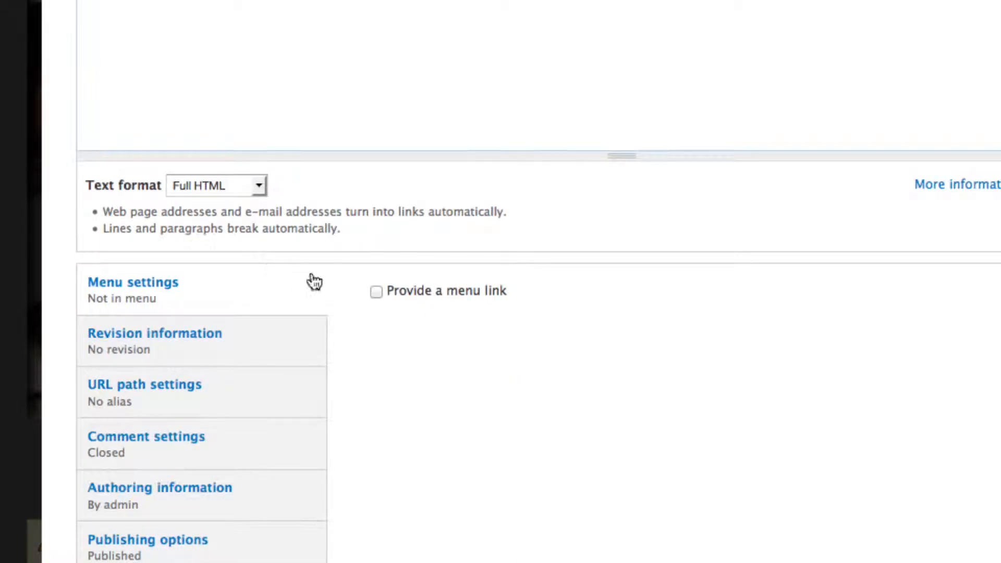
{"action": "left_click", "coordinate": [377, 294]}
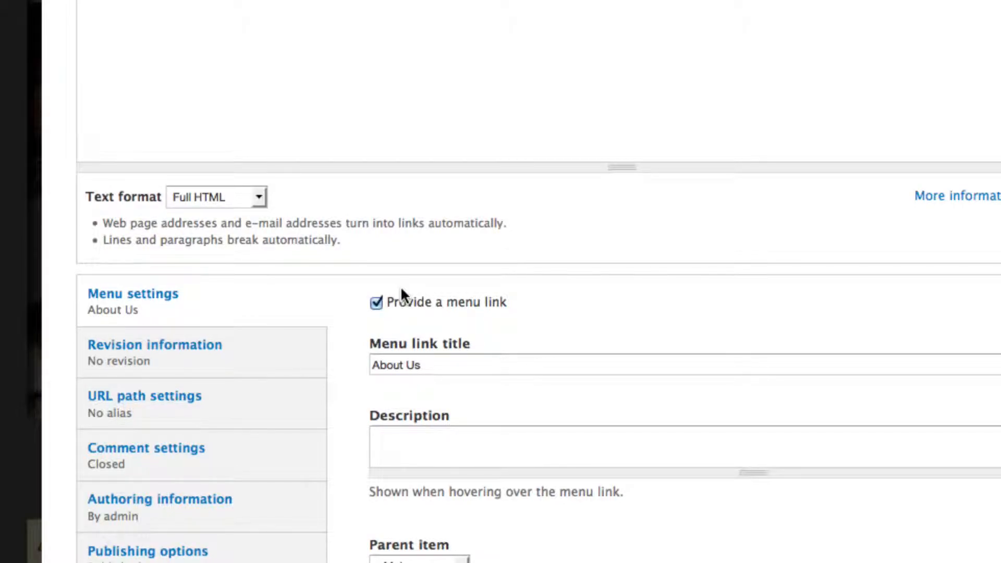
{"action": "left_click", "coordinate": [433, 365]}
{"action": "left_click_drag", "start_coordinate": [434, 365], "coordinate": [405, 364]}
{"action": "key", "text": "BackSpace"}
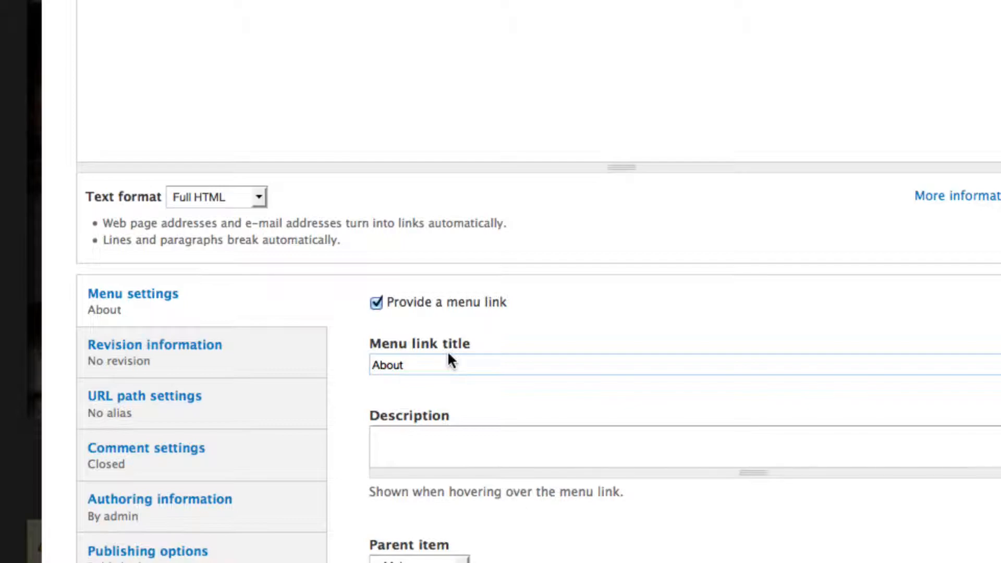
Step: Set the menu link weight to 1 and save the page
{"action": "scroll", "coordinate": [448, 352], "scroll_direction": "down", "scroll_amount": 3}
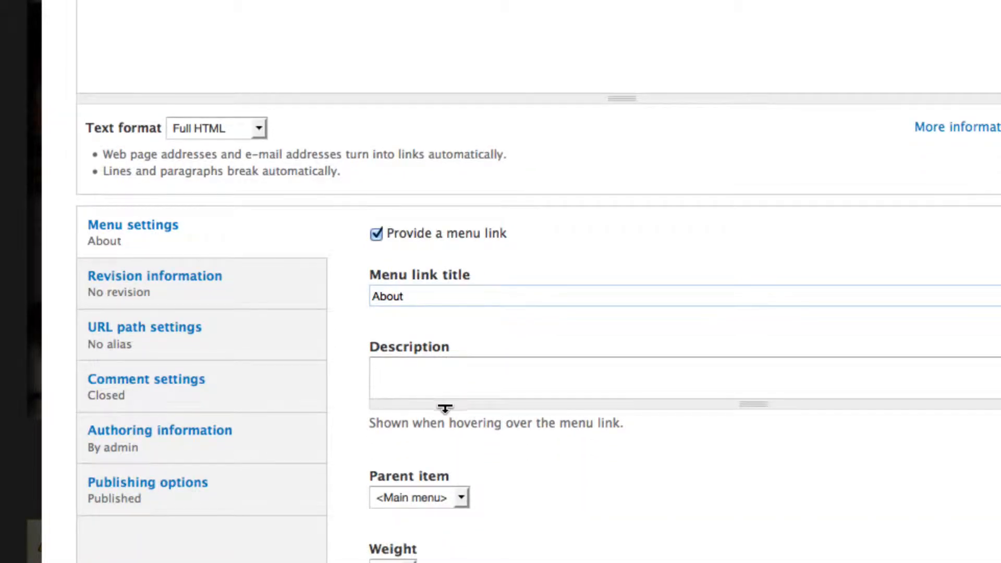
{"action": "scroll", "coordinate": [445, 407], "scroll_direction": "down", "scroll_amount": 3}
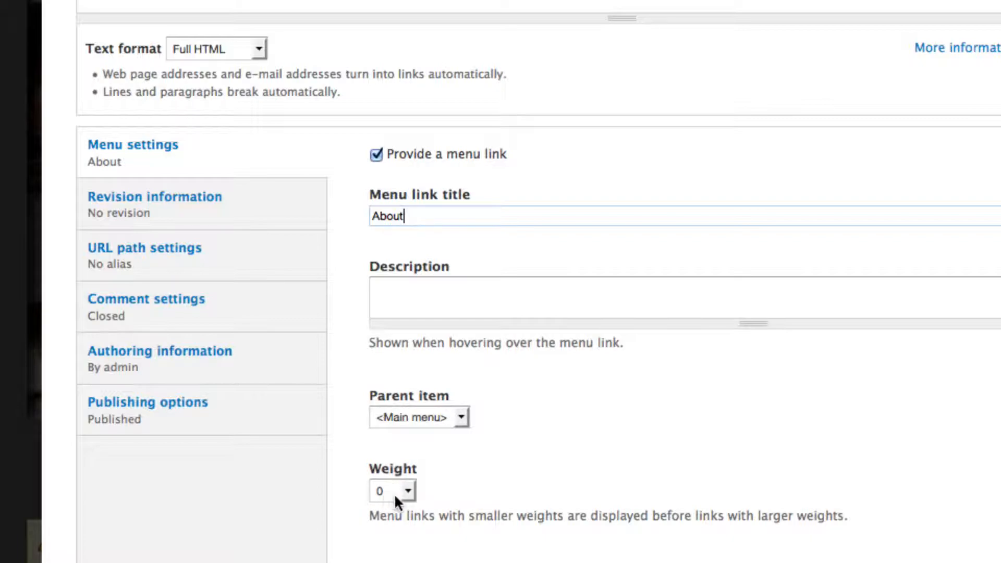
{"action": "left_click", "coordinate": [408, 492]}
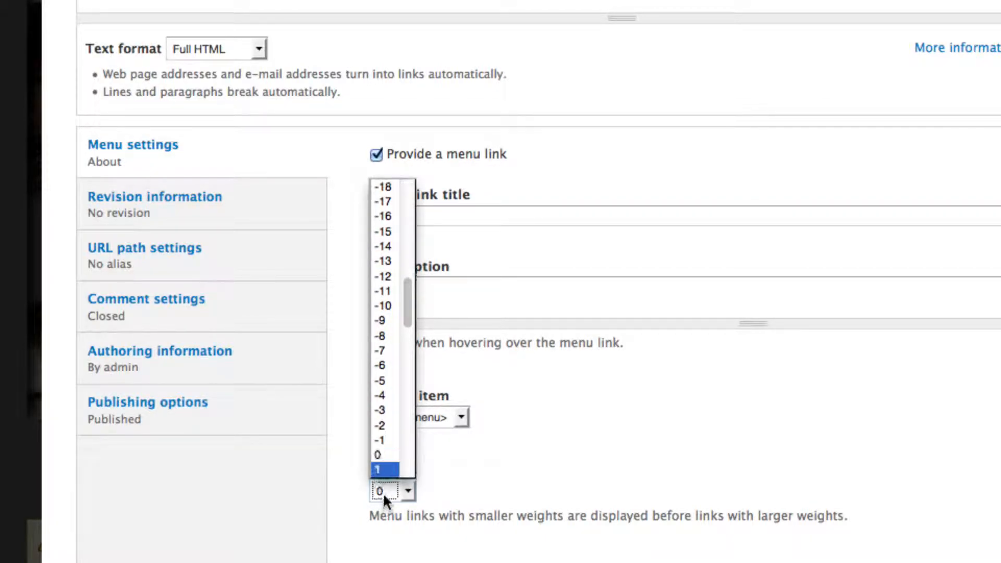
{"action": "left_click", "coordinate": [377, 468]}
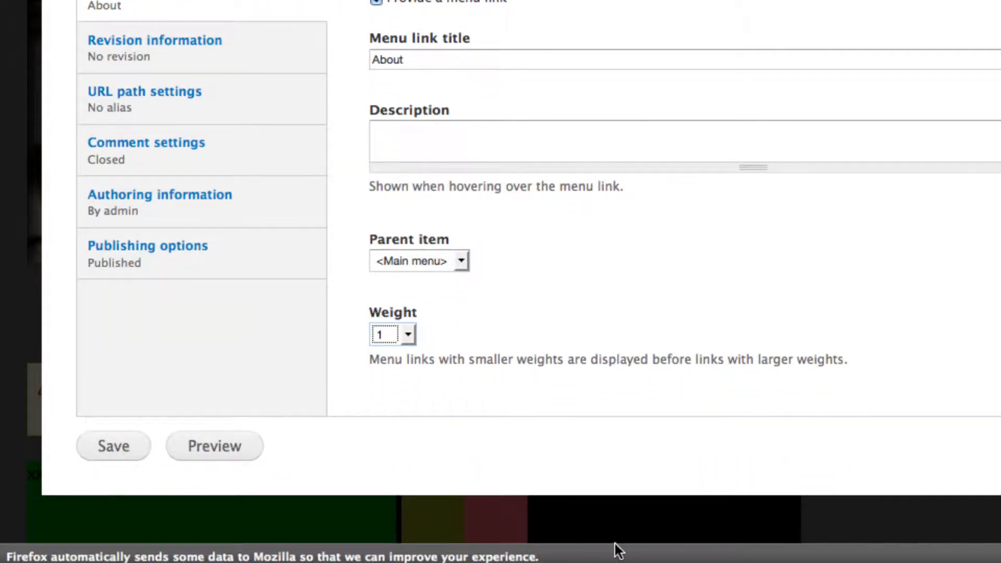
{"action": "left_click", "coordinate": [106, 453]}
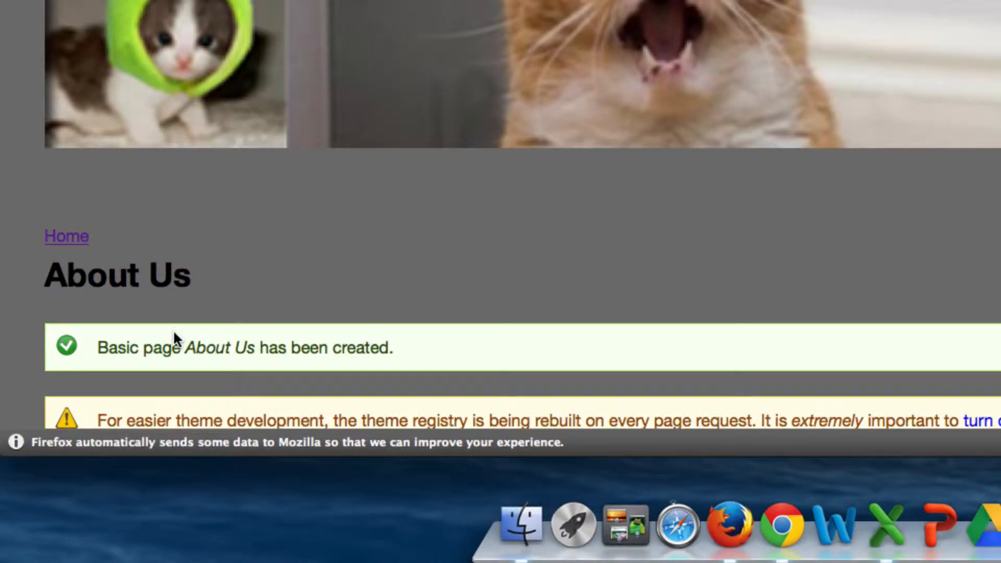
Step: Review the published About Us page and its entry in the main menu
{"action": "scroll", "coordinate": [175, 332], "scroll_direction": "down", "scroll_amount": 8}
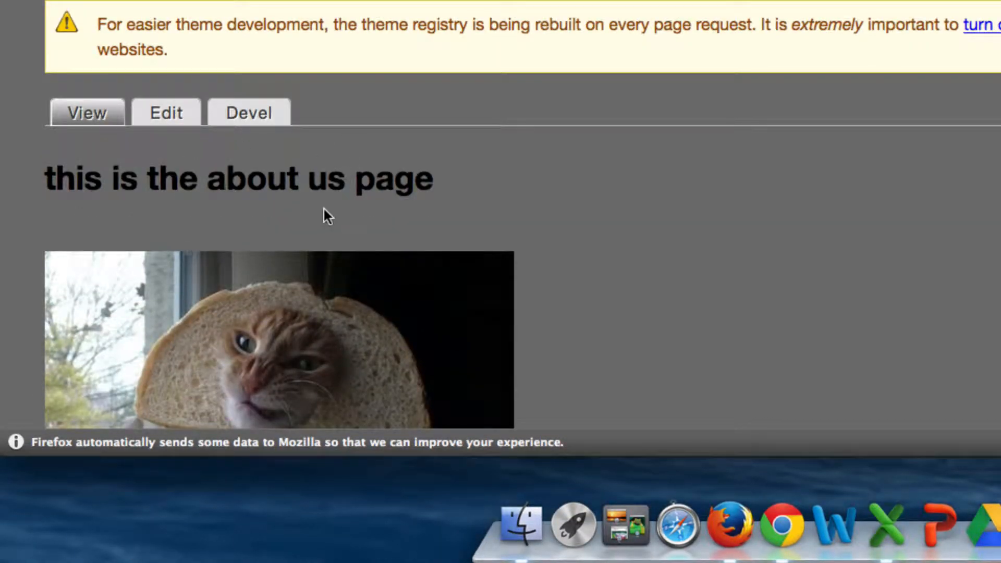
{"action": "scroll", "coordinate": [323, 209], "scroll_direction": "down", "scroll_amount": 8}
{"action": "scroll", "coordinate": [327, 214], "scroll_direction": "up", "scroll_amount": 4}
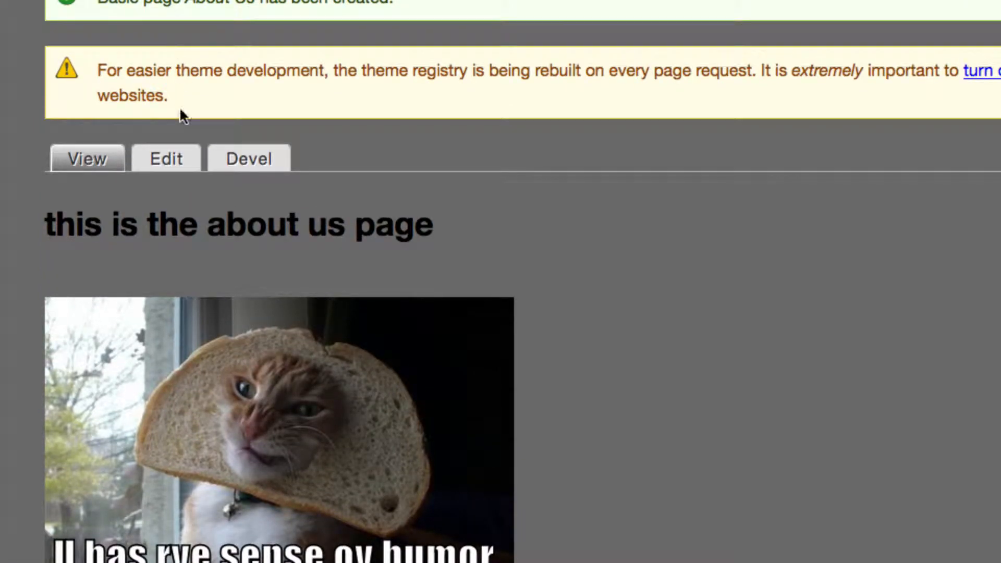
{"action": "left_click_drag", "start_coordinate": [47, 226], "coordinate": [323, 255]}
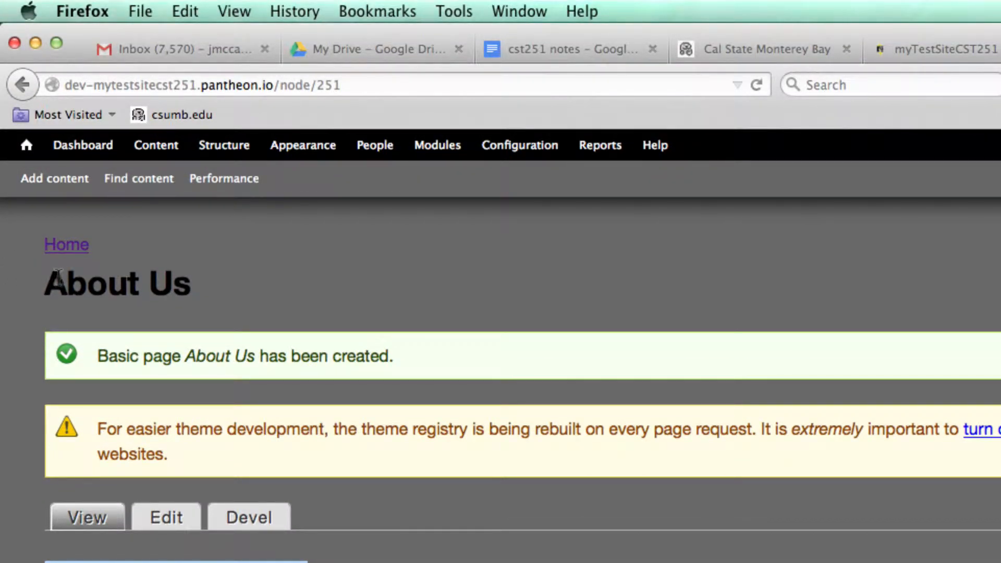
{"action": "scroll", "coordinate": [101, 271], "scroll_direction": "down", "scroll_amount": 3}
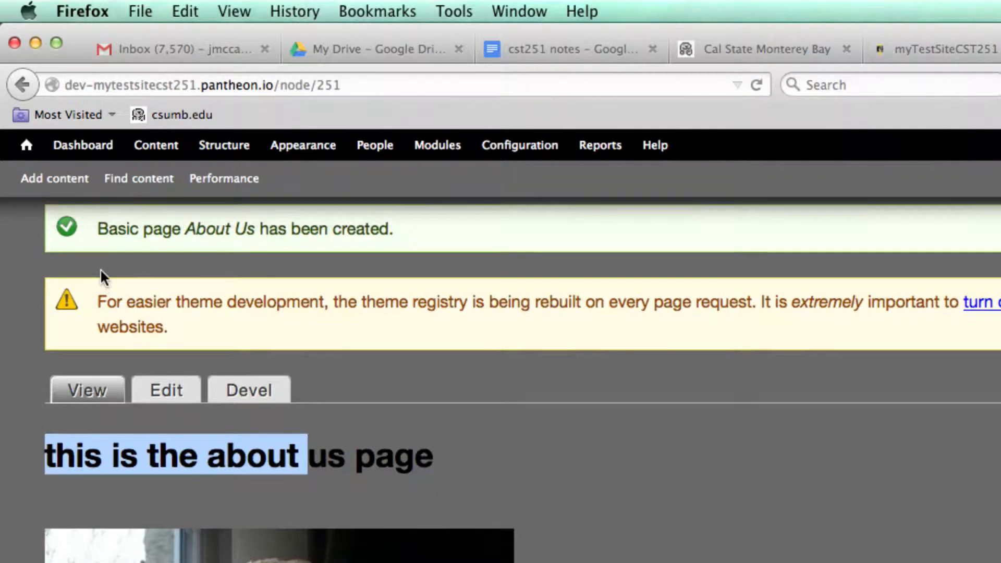
{"action": "scroll", "coordinate": [100, 273], "scroll_direction": "up", "scroll_amount": 3}
{"action": "scroll", "coordinate": [99, 274], "scroll_direction": "up", "scroll_amount": 5}
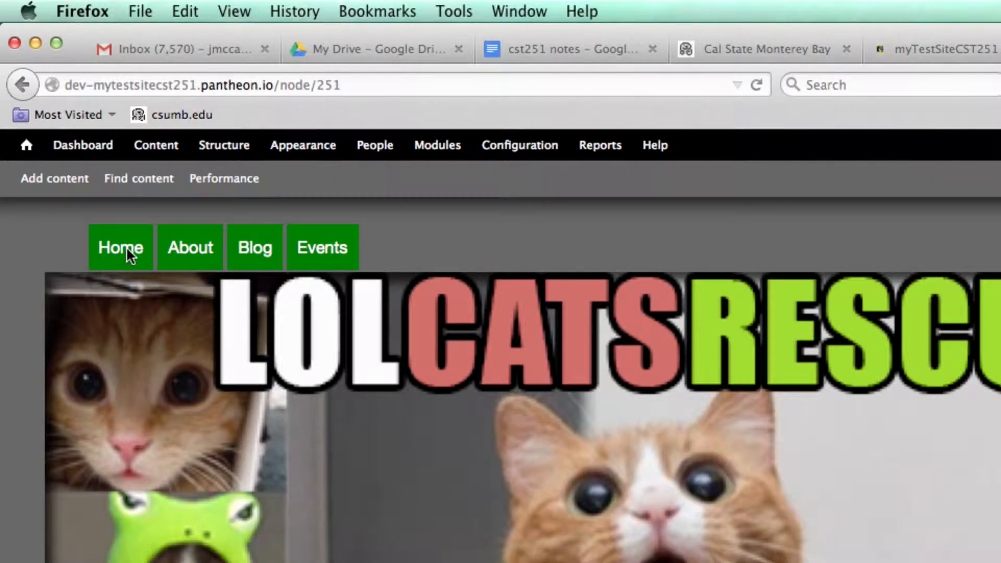
{"action": "scroll", "coordinate": [130, 257], "scroll_direction": "down", "scroll_amount": 7}
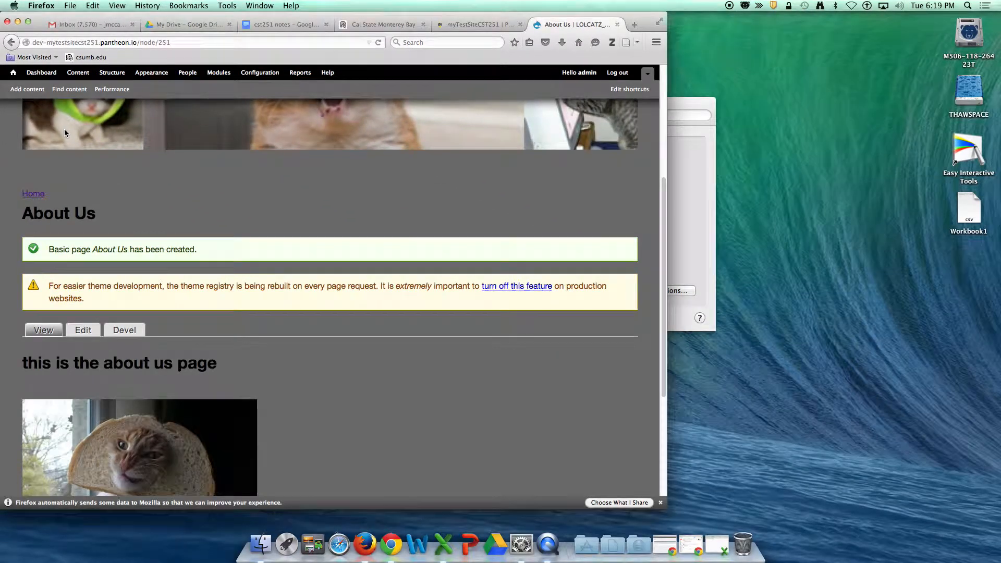
{"action": "scroll", "coordinate": [314, 324], "scroll_direction": "down", "scroll_amount": 3}
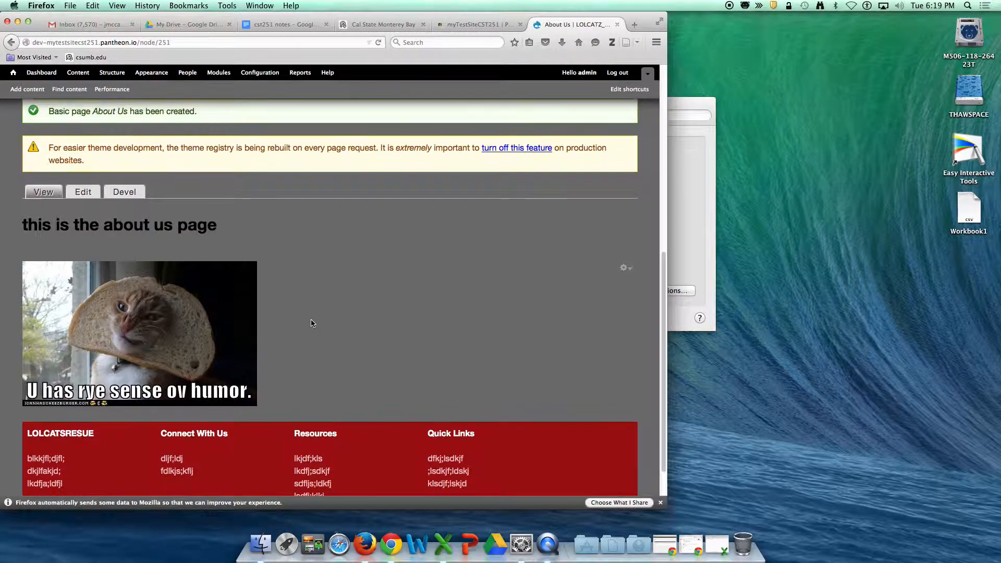
{"action": "scroll", "coordinate": [311, 323], "scroll_direction": "up", "scroll_amount": 10}
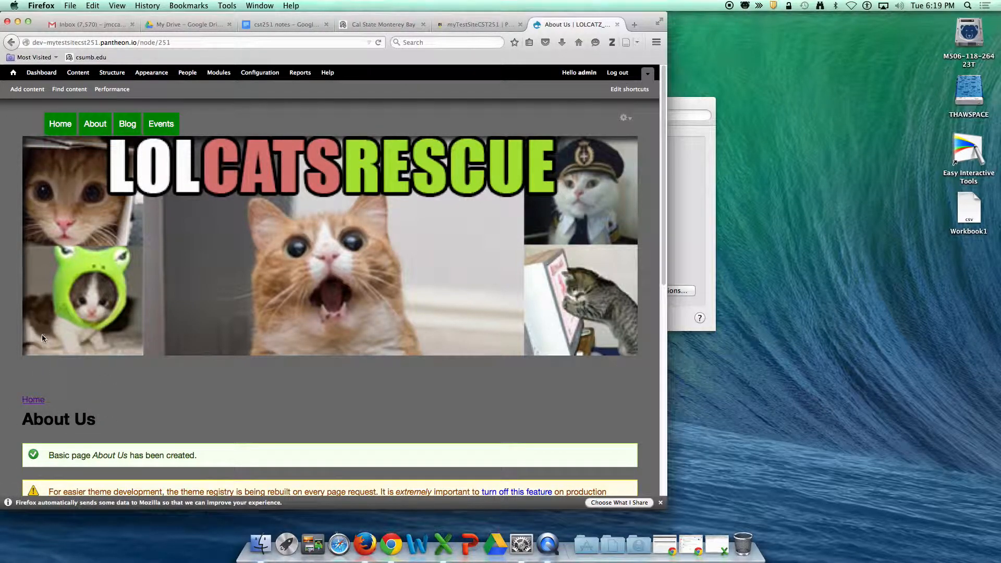
{"action": "scroll", "coordinate": [161, 425], "scroll_direction": "down", "scroll_amount": 5}
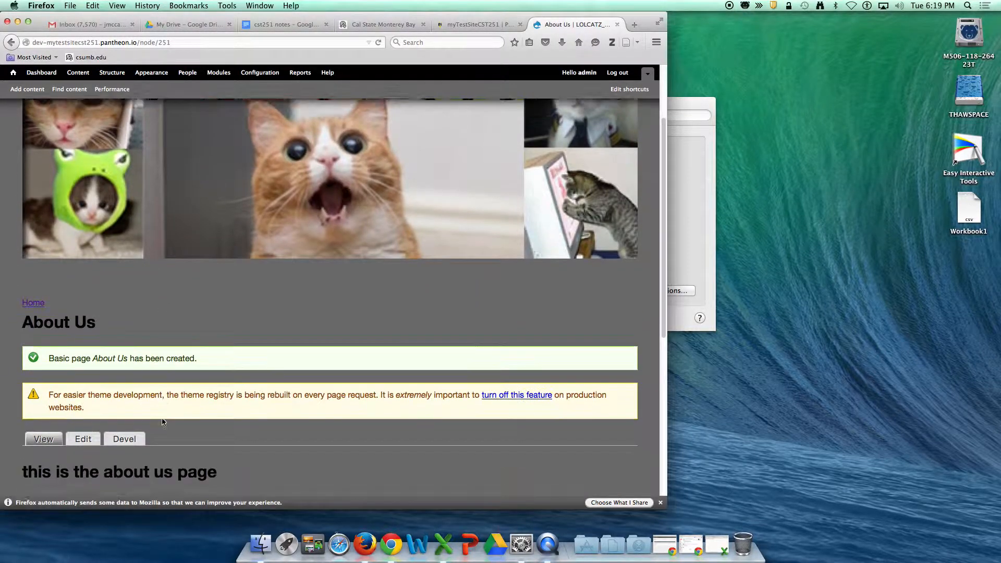
{"action": "scroll", "coordinate": [162, 422], "scroll_direction": "down", "scroll_amount": 4}
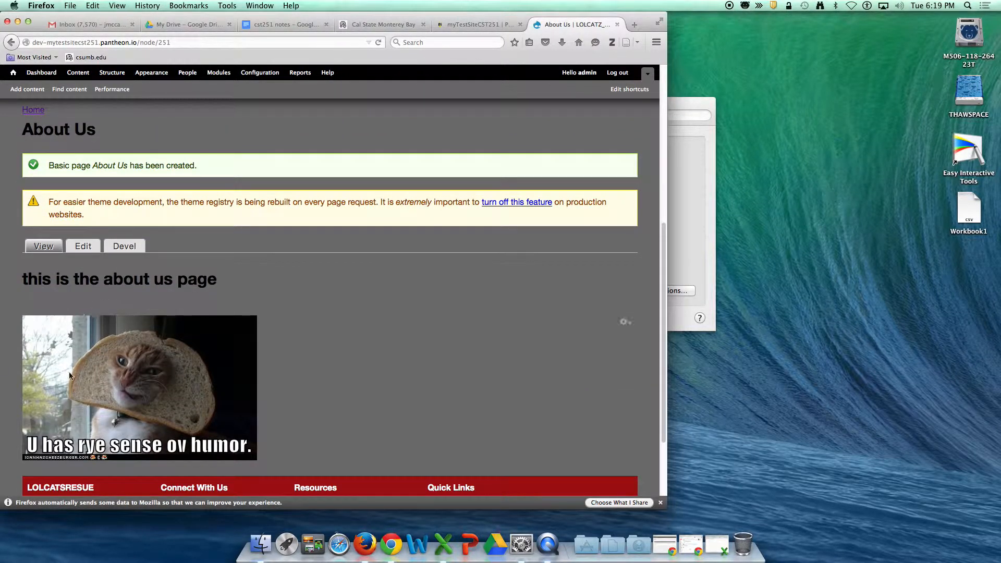
{"action": "scroll", "coordinate": [109, 391], "scroll_direction": "up", "scroll_amount": 9}
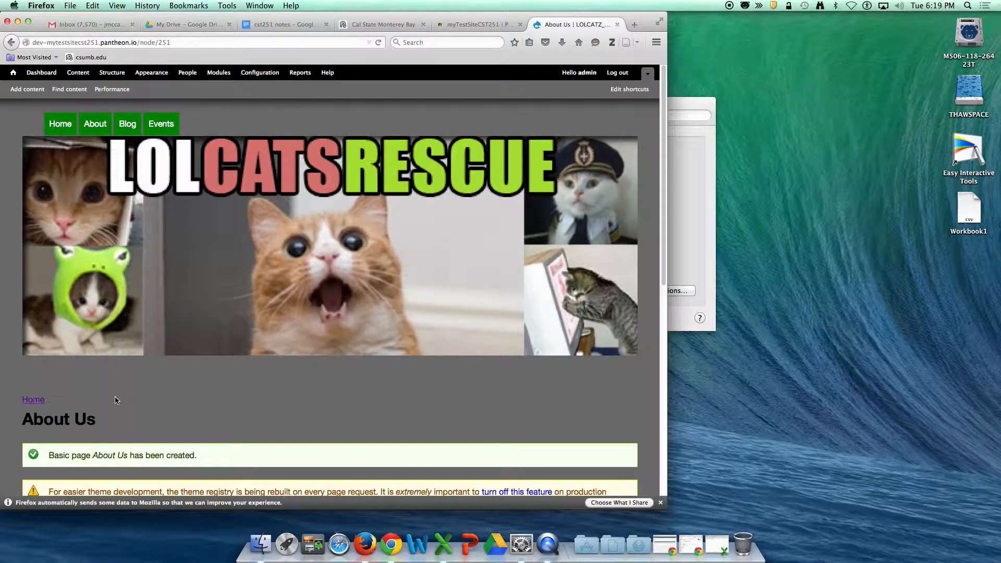
Step: Delete the test image link block from the Content region of the block layout
{"action": "left_click", "coordinate": [78, 73]}
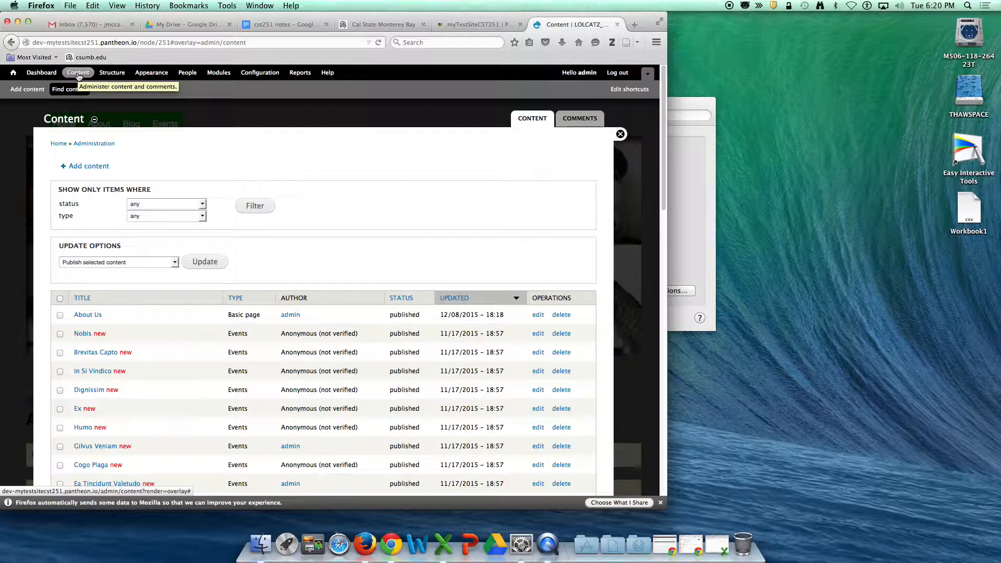
{"action": "left_click", "coordinate": [112, 73]}
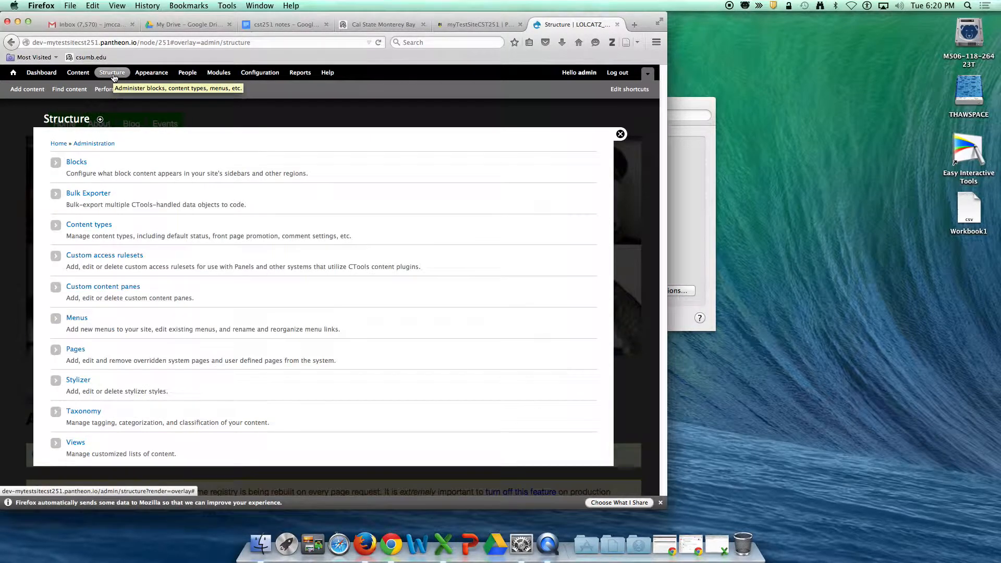
{"action": "left_click", "coordinate": [76, 163]}
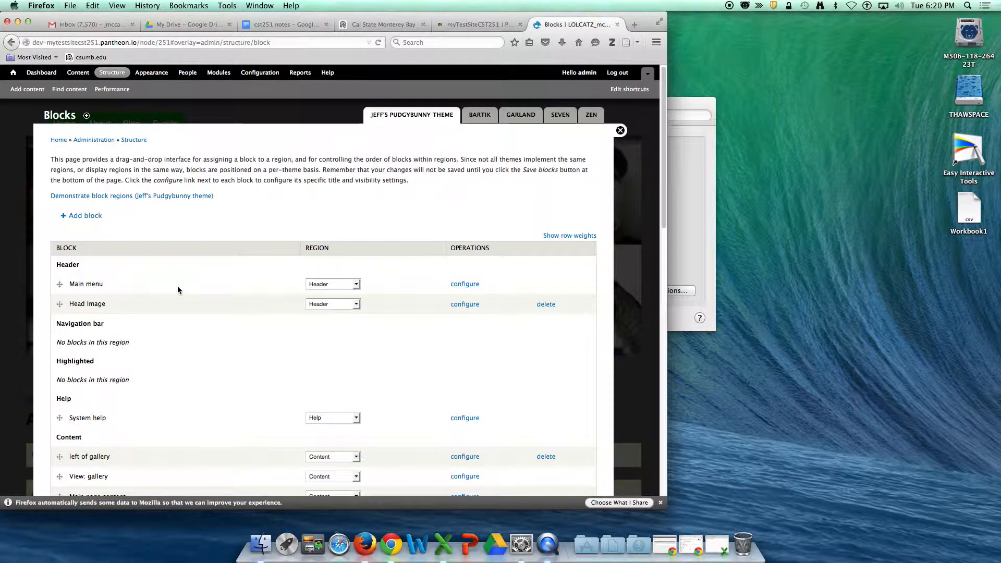
{"action": "scroll", "coordinate": [177, 290], "scroll_direction": "down", "scroll_amount": 5}
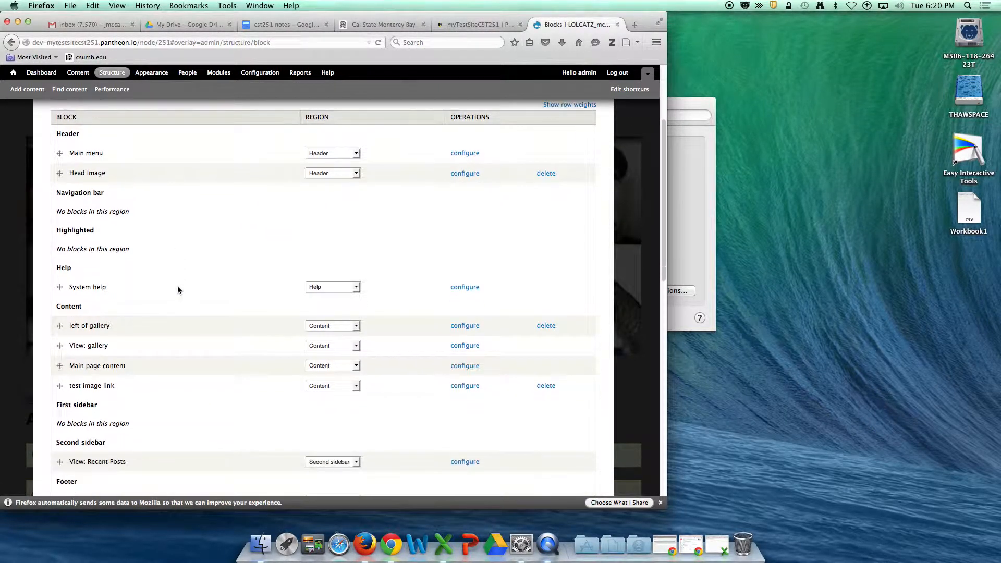
{"action": "scroll", "coordinate": [178, 291], "scroll_direction": "down", "scroll_amount": 1}
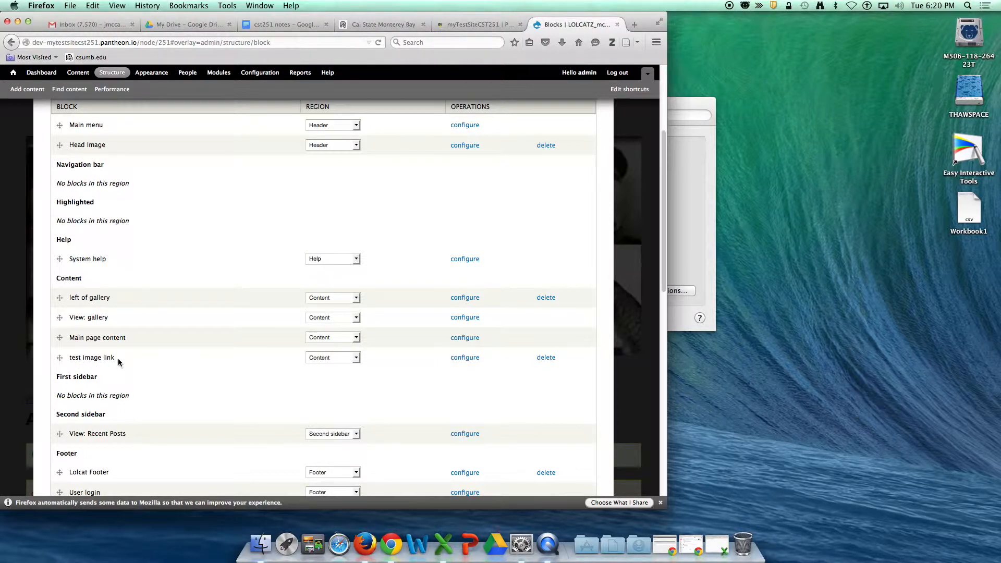
{"action": "left_click", "coordinate": [546, 358]}
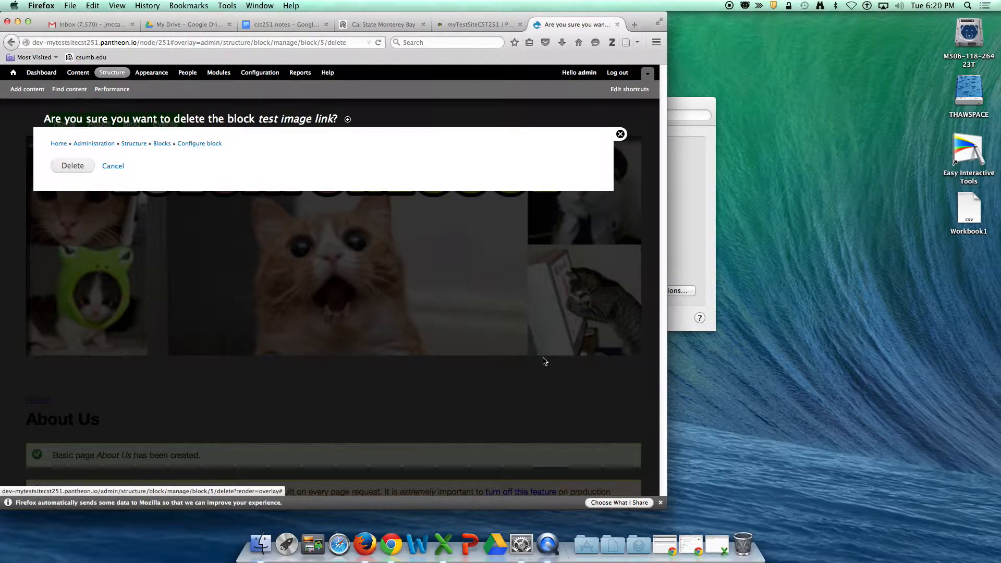
{"action": "left_click", "coordinate": [62, 167]}
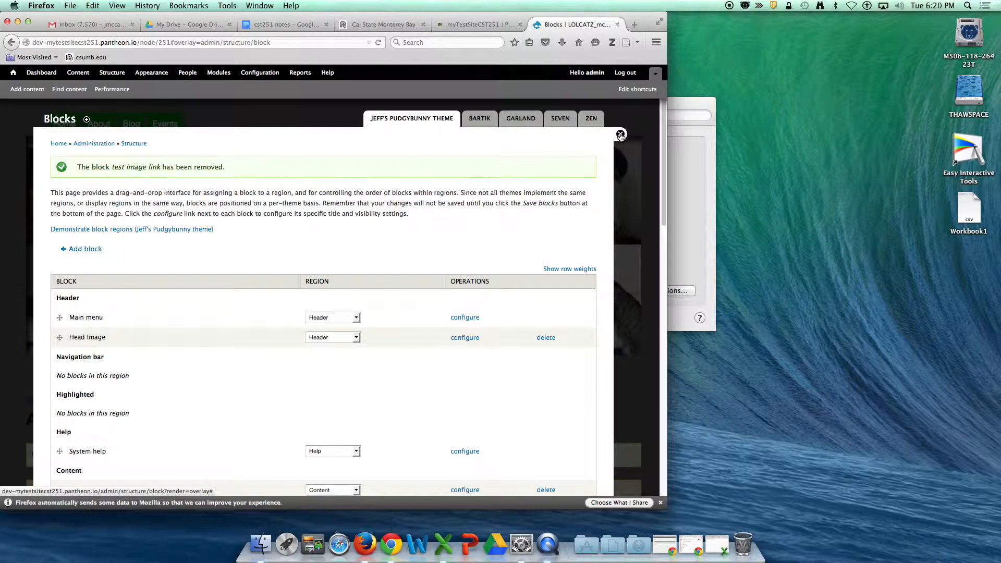
{"action": "left_click", "coordinate": [620, 134]}
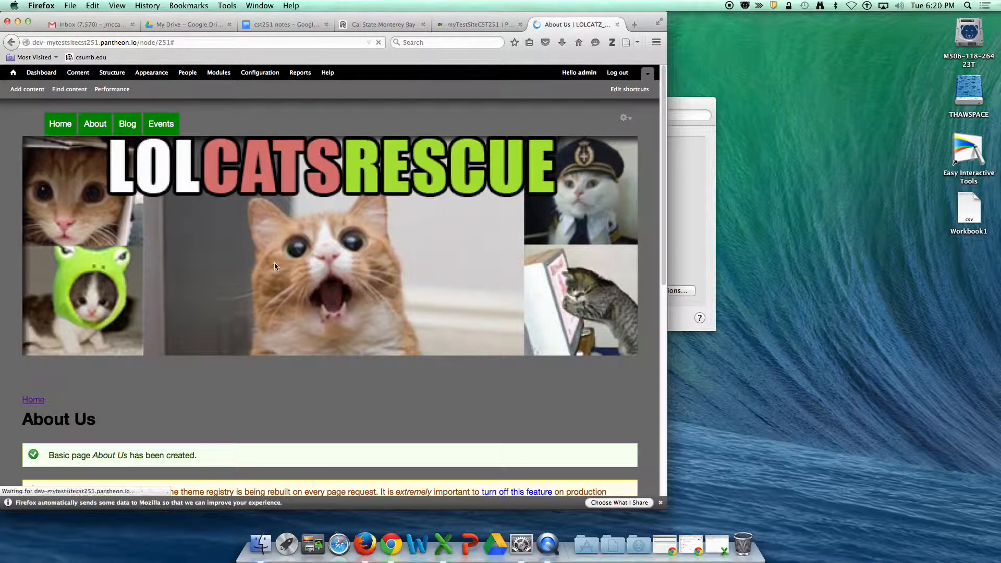
Step: Set the About Us page's URL alias to about and save the page
{"action": "scroll", "coordinate": [278, 281], "scroll_direction": "down", "scroll_amount": 5}
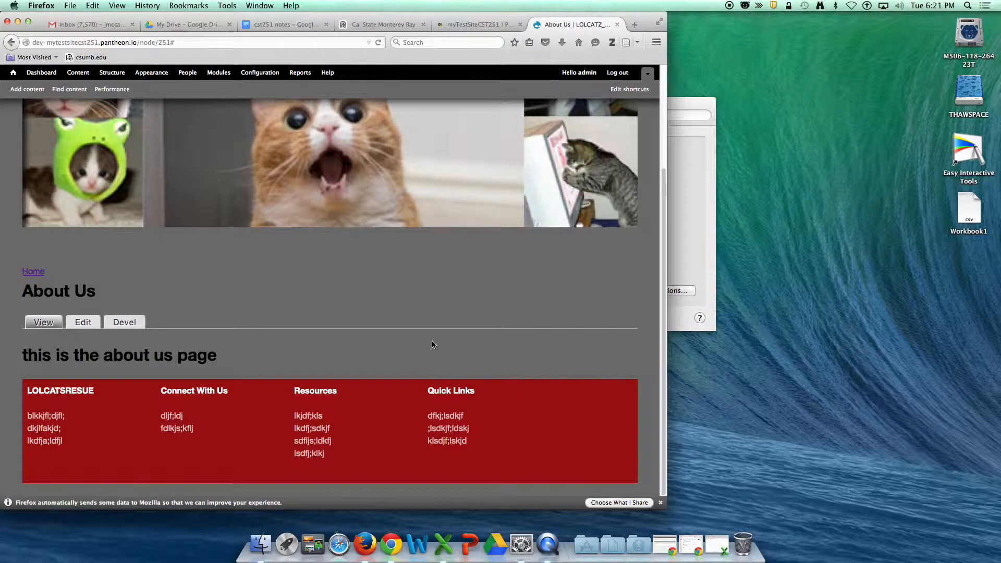
{"action": "mouse_move", "coordinate": [476, 387]}
{"action": "left_click", "coordinate": [146, 42]}
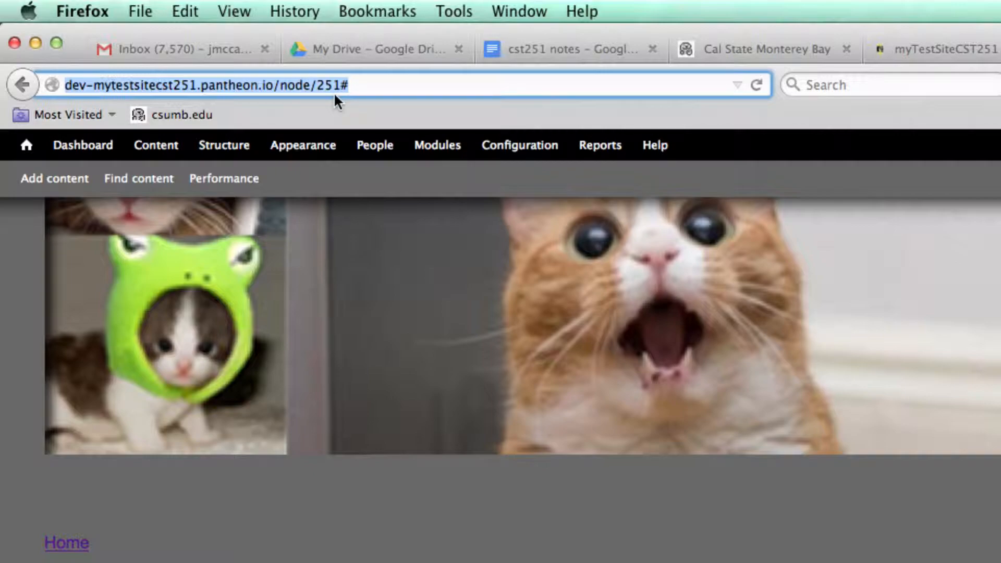
{"action": "left_click", "coordinate": [148, 148]}
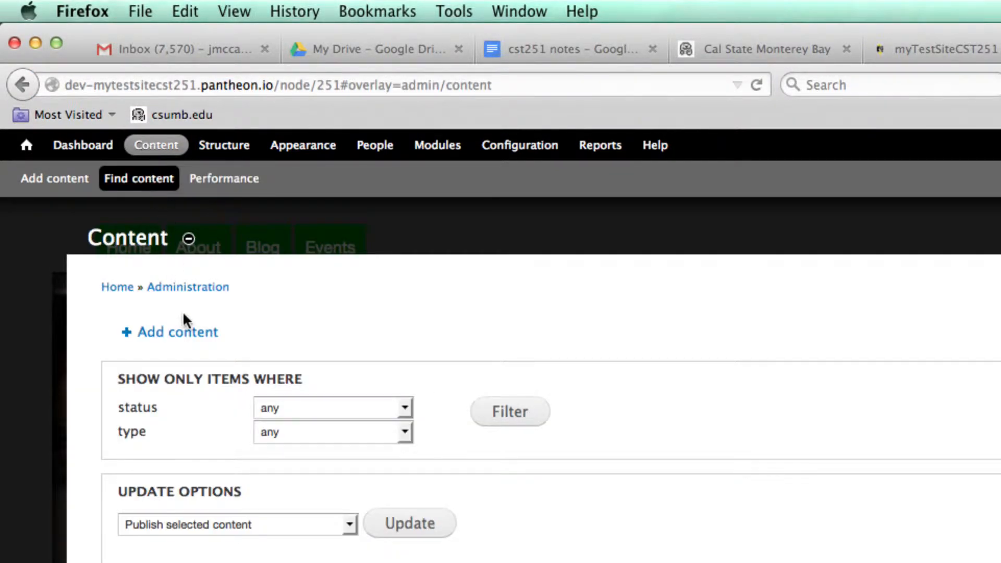
{"action": "scroll", "coordinate": [183, 309], "scroll_direction": "down", "scroll_amount": 5}
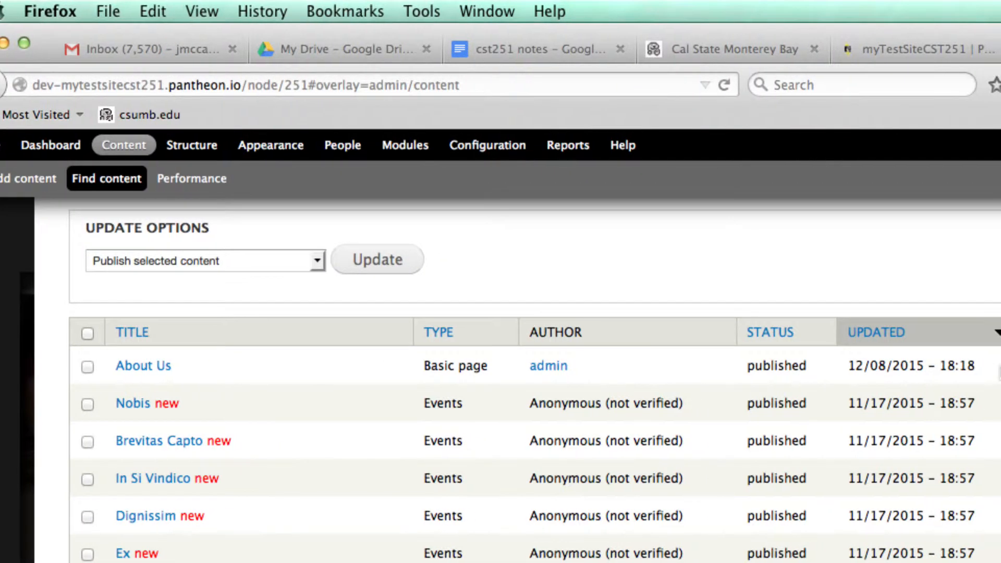
{"action": "left_click", "coordinate": [875, 366]}
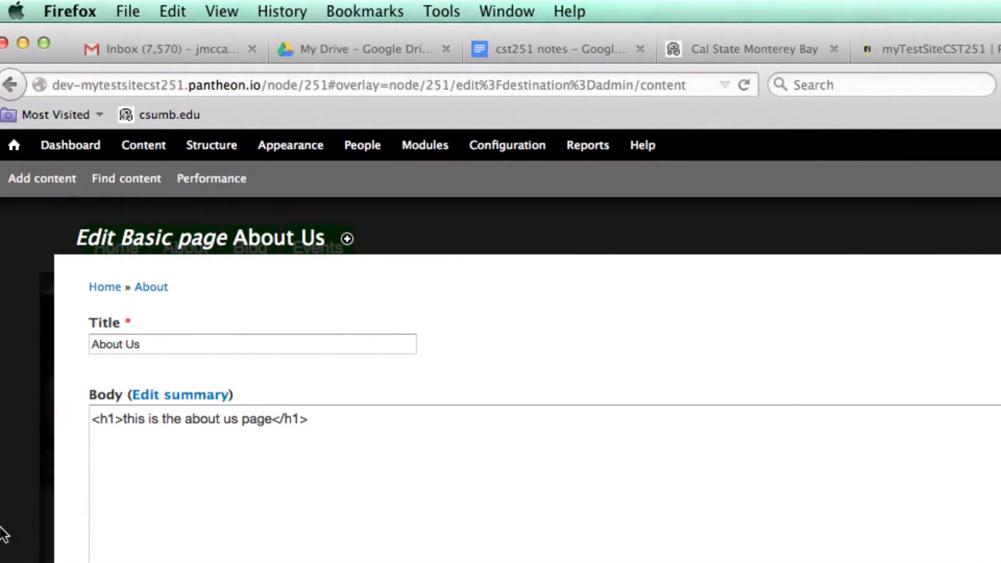
{"action": "scroll", "coordinate": [78, 476], "scroll_direction": "down", "scroll_amount": 6}
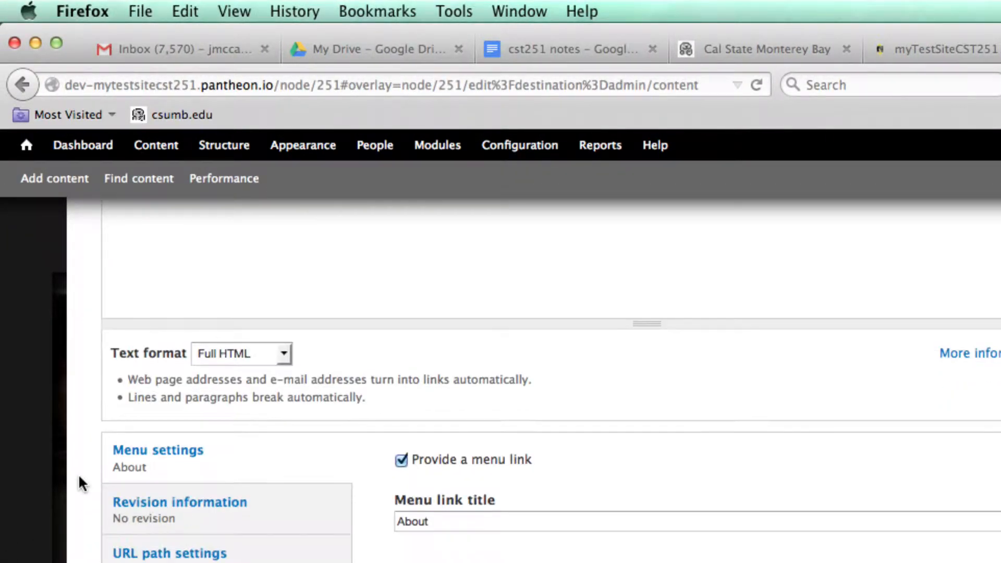
{"action": "scroll", "coordinate": [77, 485], "scroll_direction": "down", "scroll_amount": 1}
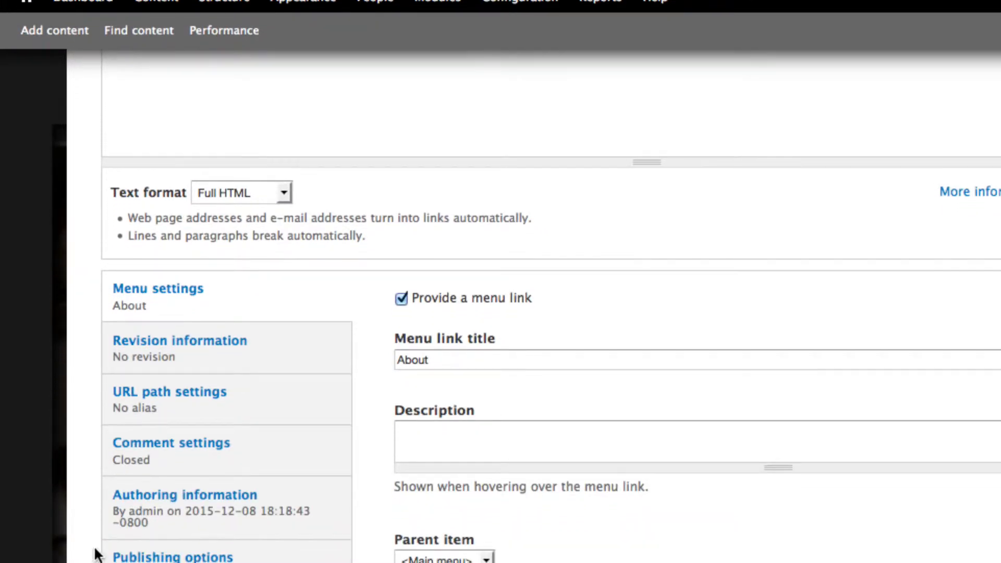
{"action": "left_click", "coordinate": [138, 401]}
{"action": "left_click", "coordinate": [405, 442]}
{"action": "type", "text": "about"}
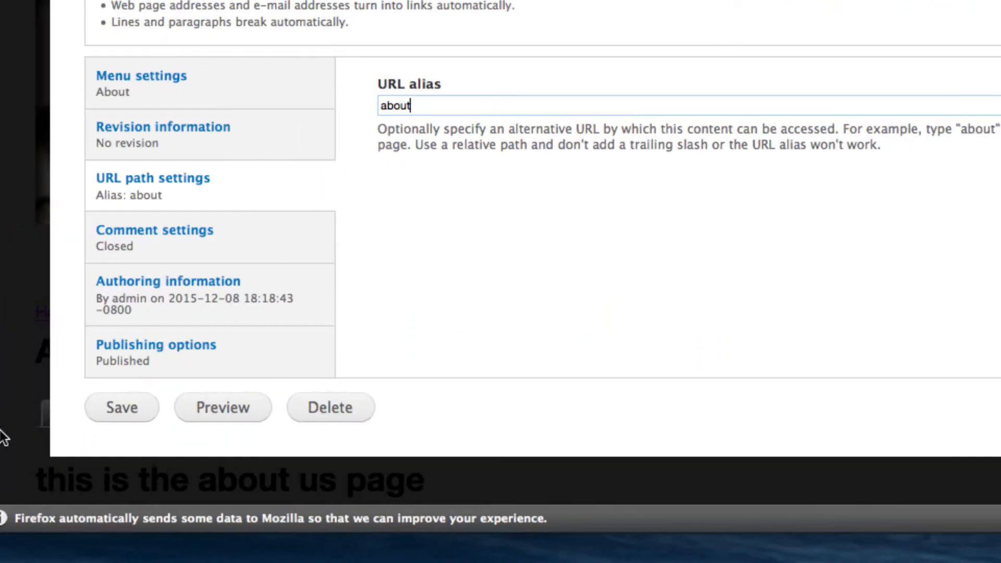
{"action": "left_click", "coordinate": [141, 412]}
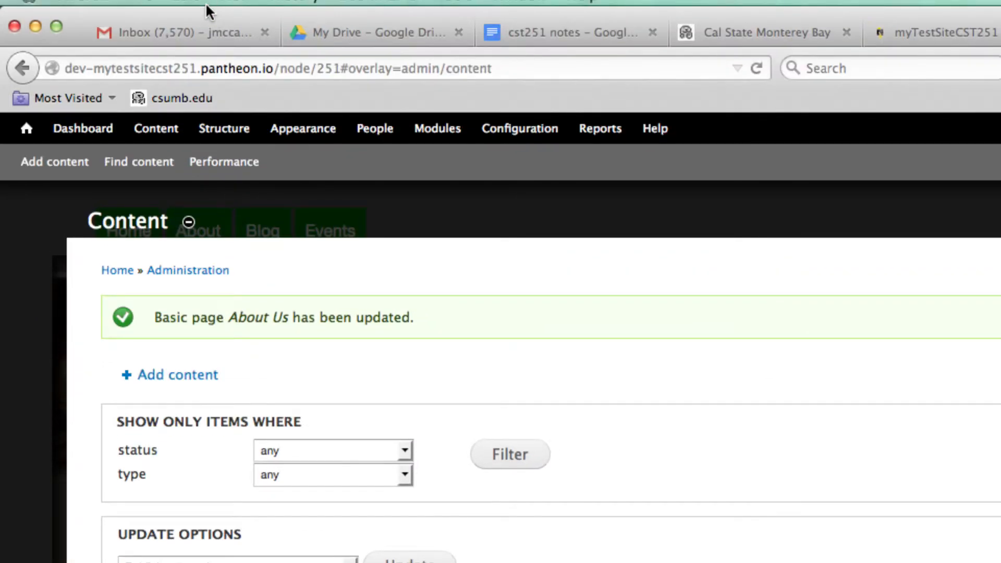
Step: Open the site's about path in the browser to check the About Us page loads there
{"action": "left_click_drag", "start_coordinate": [279, 69], "coordinate": [332, 94]}
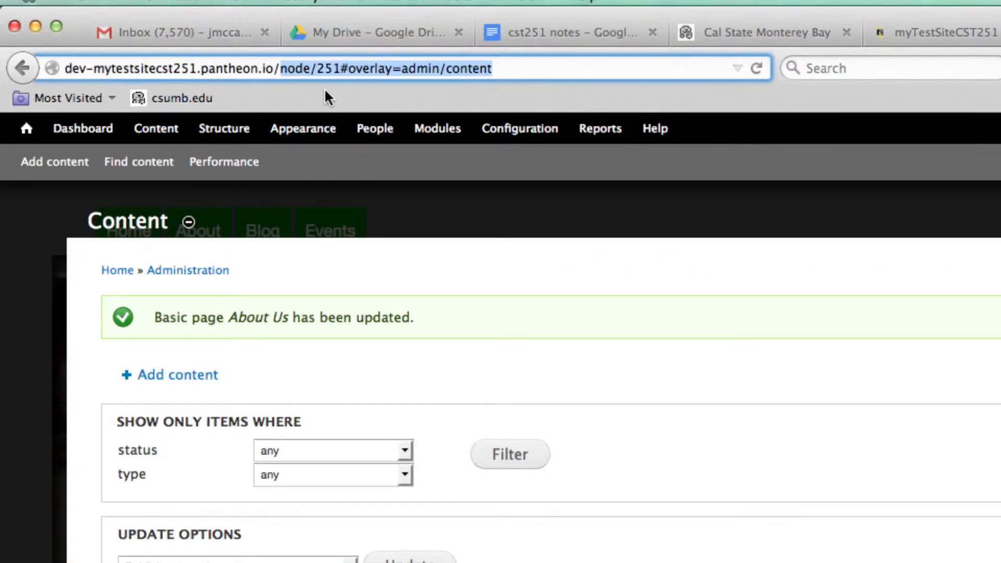
{"action": "type", "text": "about"}
{"action": "key", "text": "Return"}
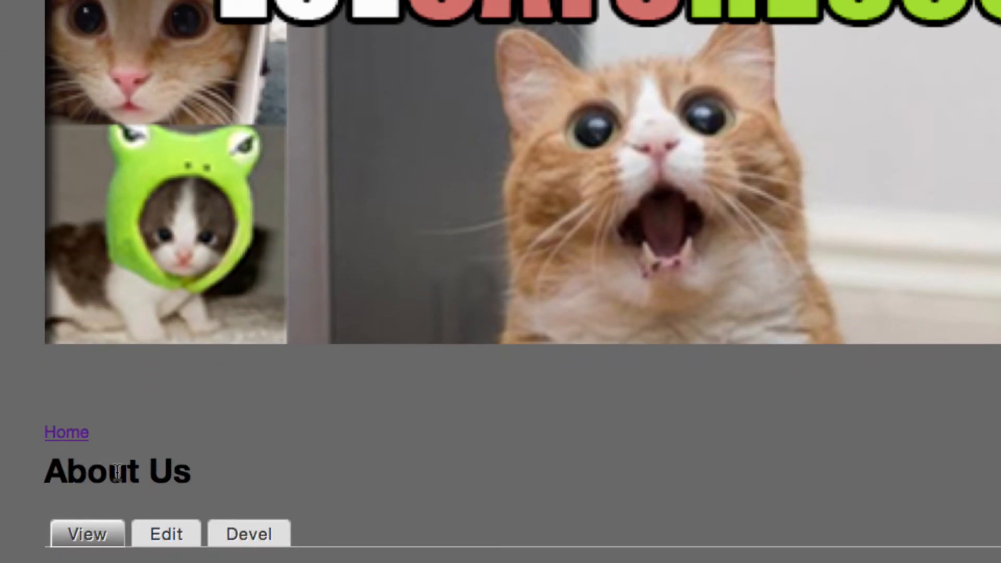
{"action": "left_click_drag", "start_coordinate": [34, 470], "coordinate": [223, 478]}
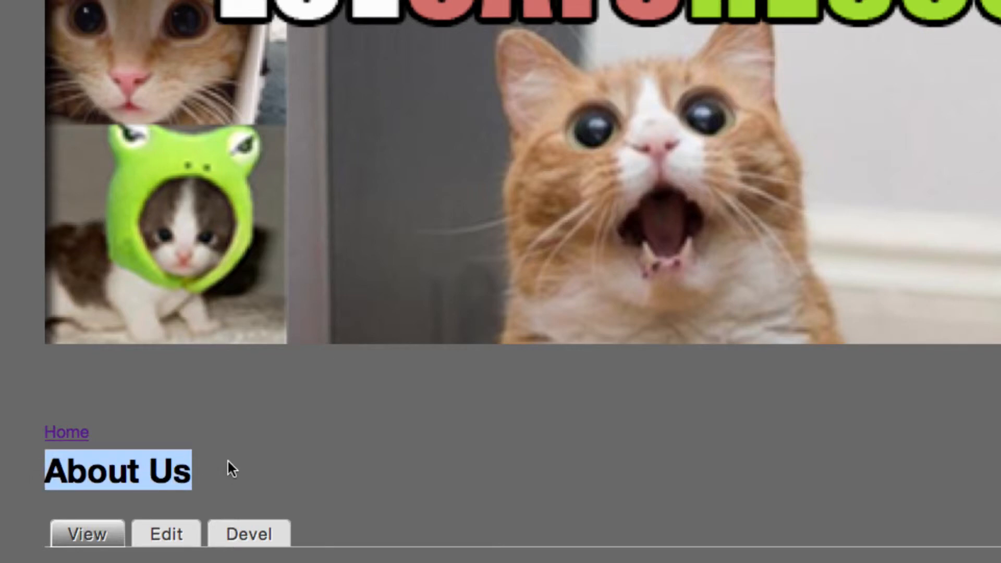